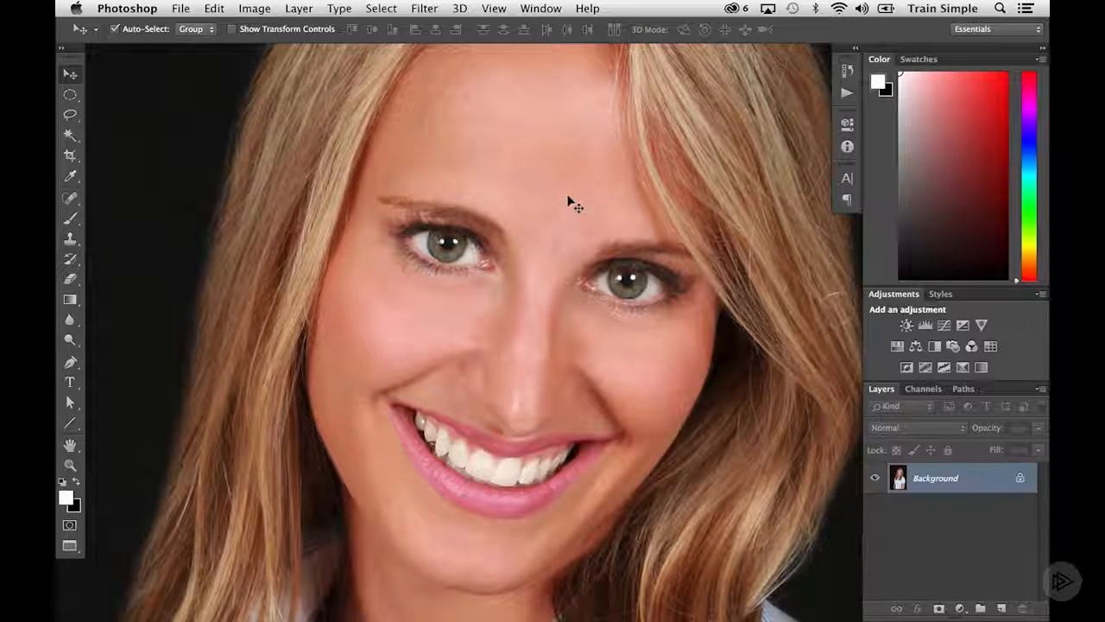
Duplicate the Background layer and add a black layer mask to the copy
{"action": "key", "text": "super+j"}
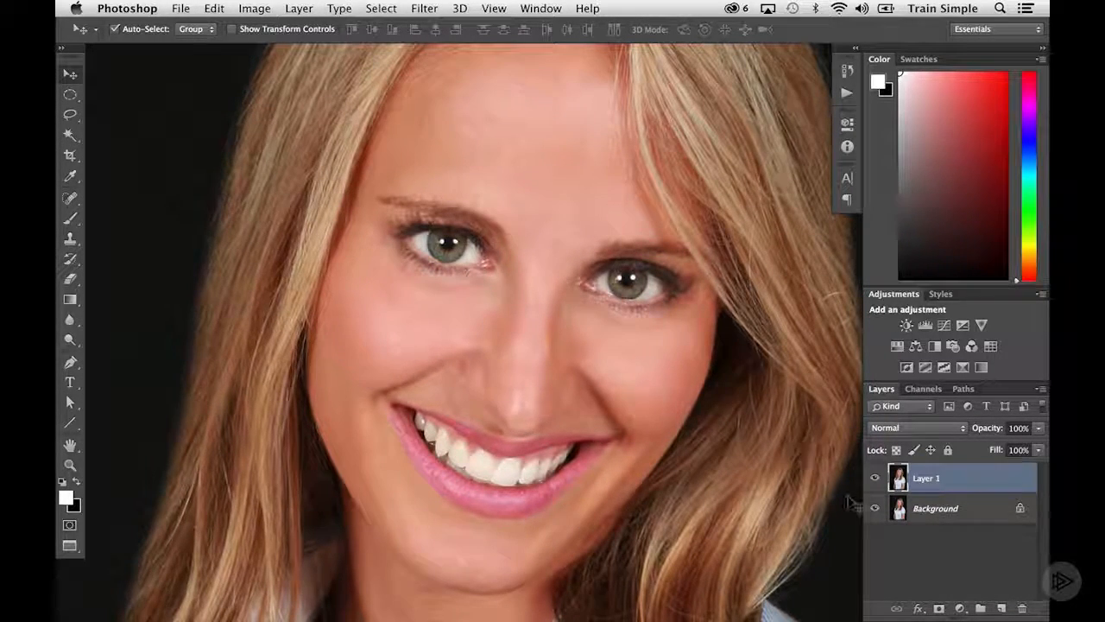
{"action": "left_click", "coordinate": [937, 606], "text": "alt"}
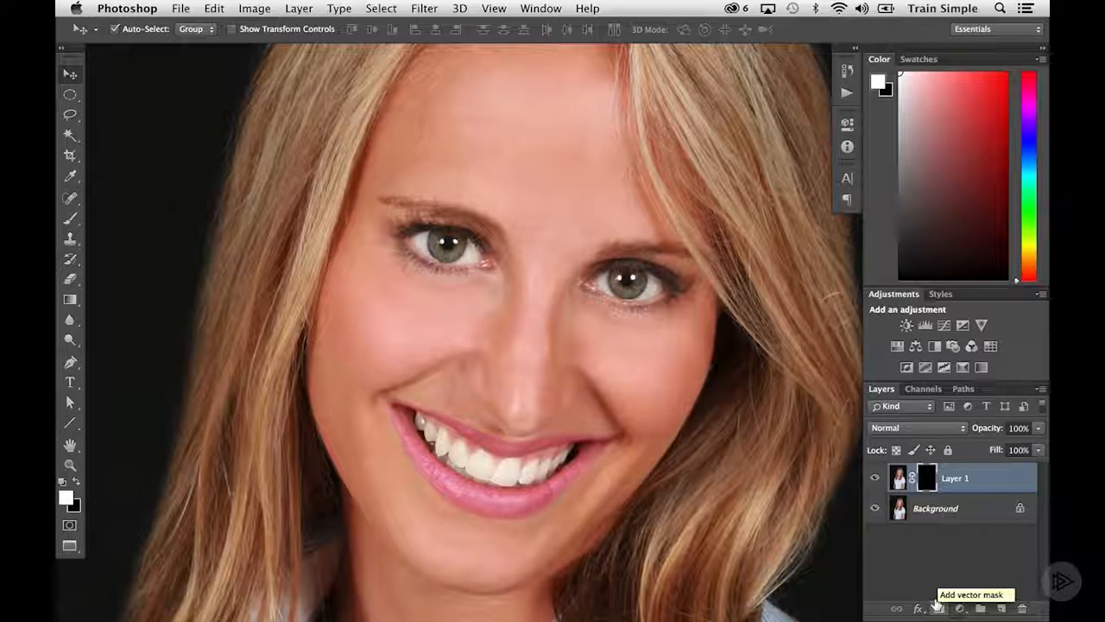
Set Layer 1's blend mode to Screen and preview its brightening by temporarily disabling the layer mask
{"action": "left_click", "coordinate": [911, 428]}
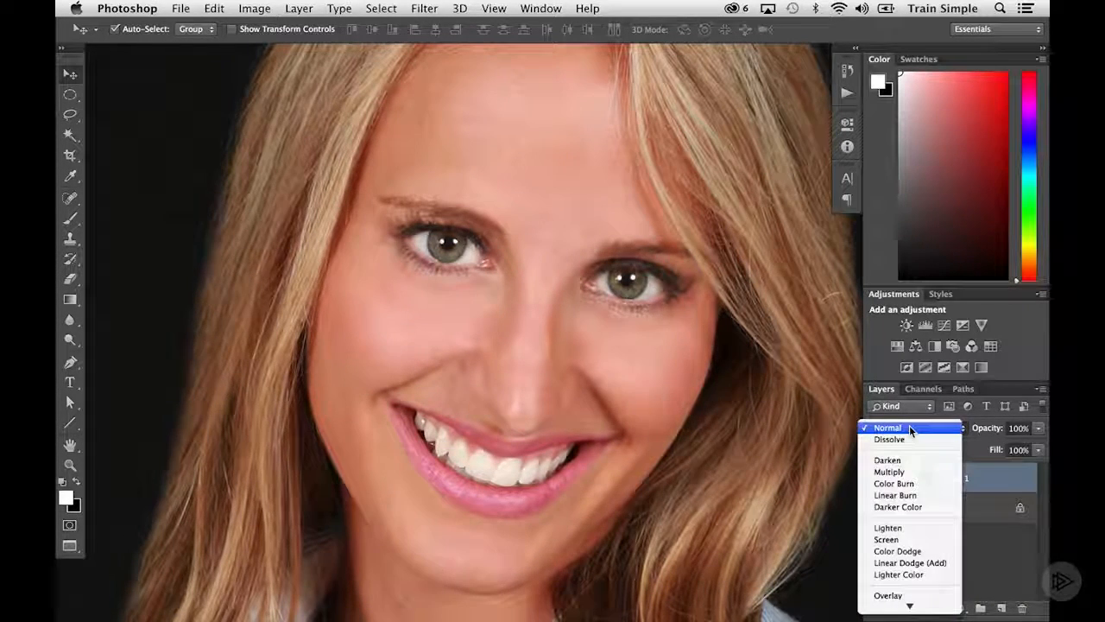
{"action": "left_click", "coordinate": [907, 538]}
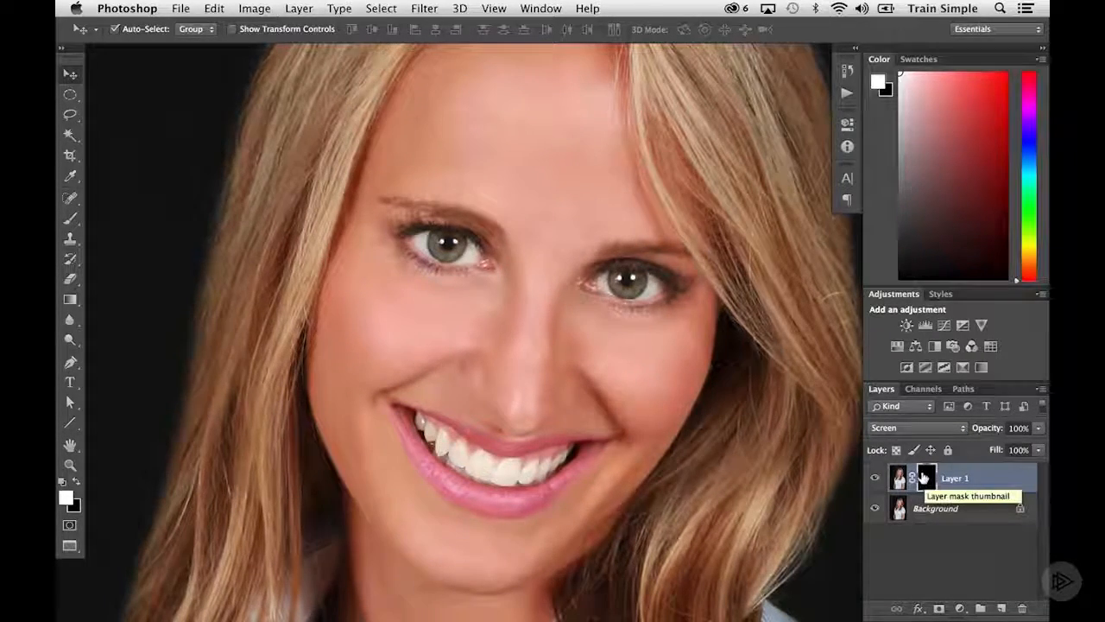
{"action": "key", "text": "super+i"}
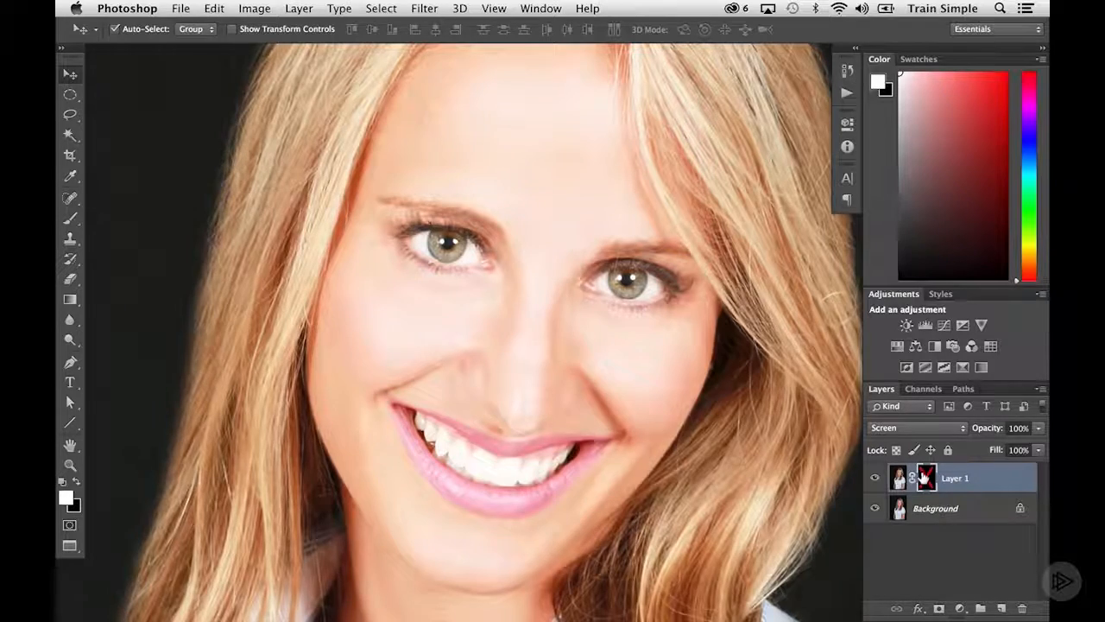
{"action": "left_click", "coordinate": [924, 478], "text": "shift"}
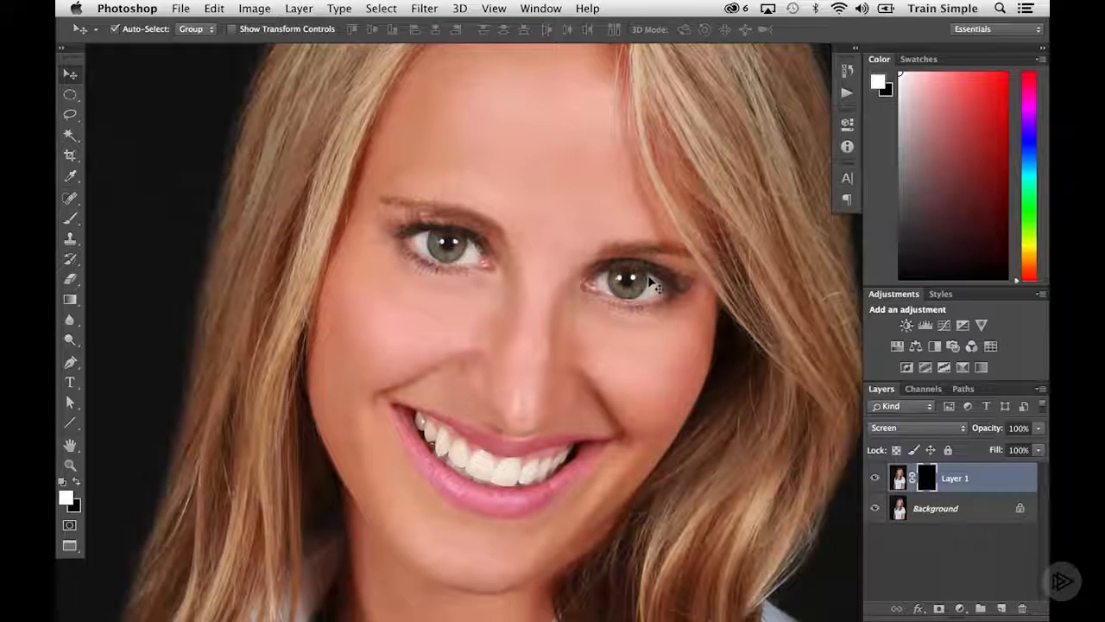
Paint white on Layer 1's mask over the white areas of the portrait's left-hand eye, using a 15 px brush at 70% opacity
{"action": "key", "text": "b"}
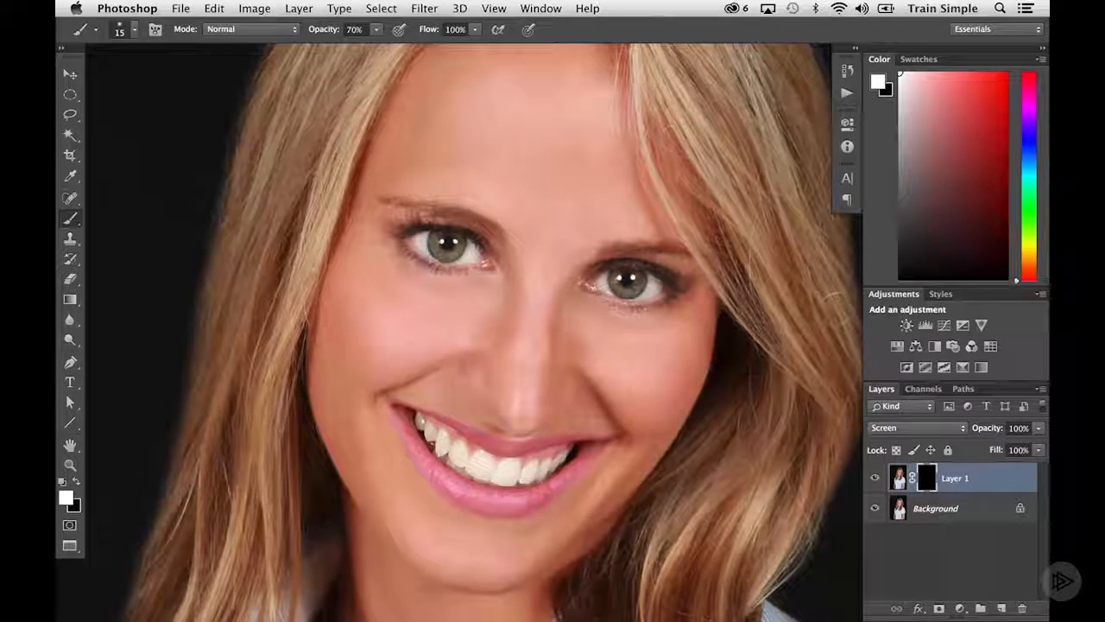
{"action": "key", "text": "bracketright"}
{"action": "key", "text": "bracketright"}
{"action": "key", "text": "bracketright"}
{"action": "key", "text": "bracketright"}
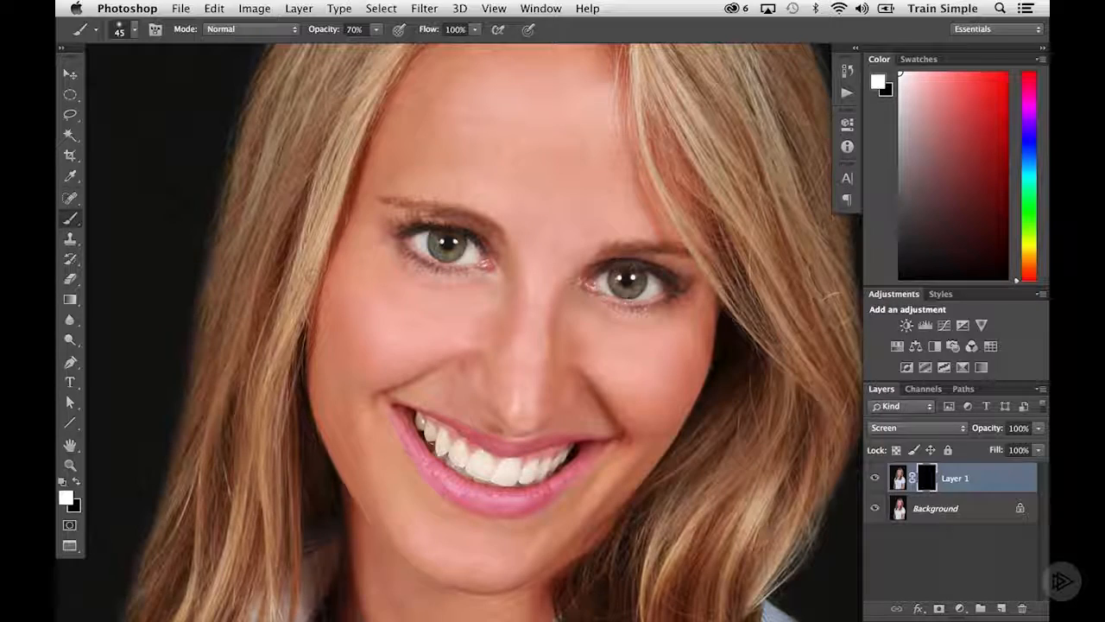
{"action": "left_click", "coordinate": [488, 281], "text": "super"}
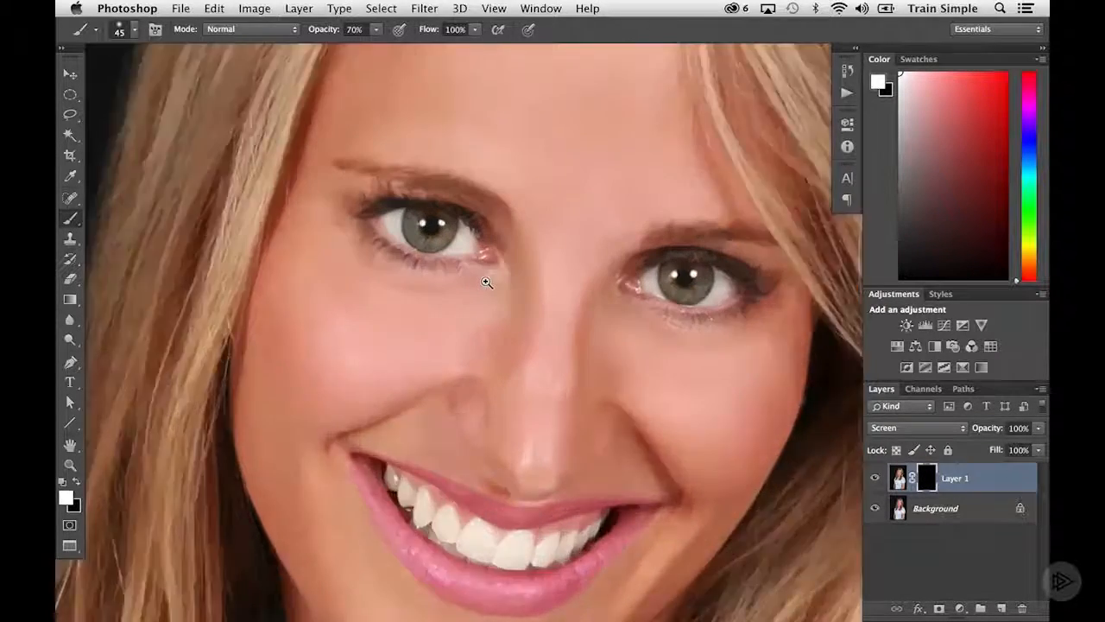
{"action": "left_click", "coordinate": [477, 274], "text": "super"}
{"action": "left_click", "coordinate": [452, 273], "text": "super"}
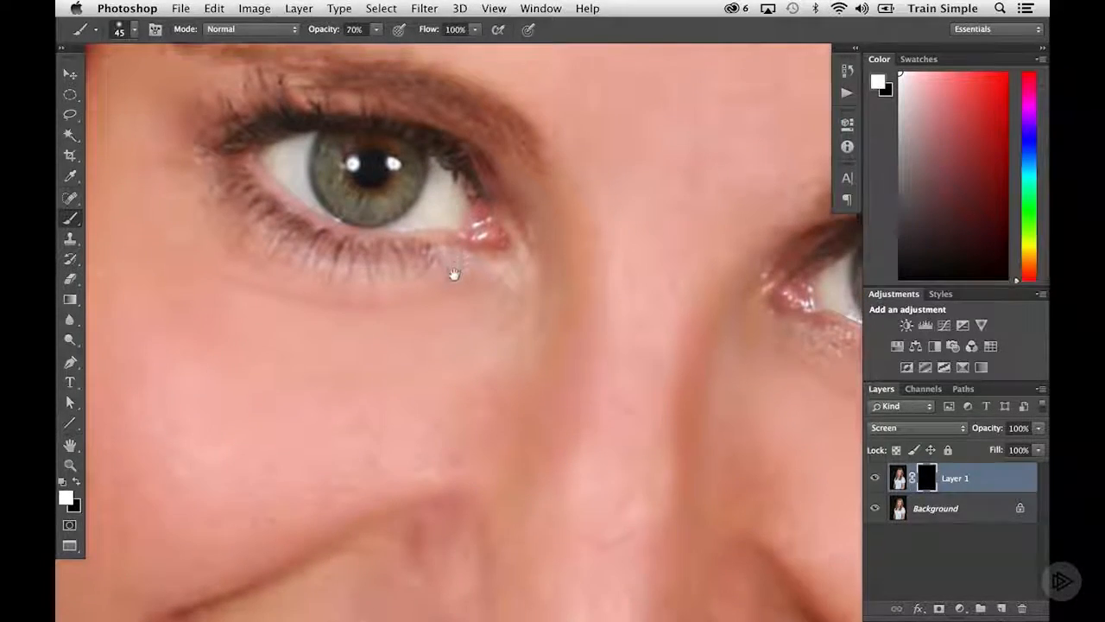
{"action": "left_click", "coordinate": [447, 233], "text": "super"}
{"action": "scroll", "coordinate": [447, 259], "scroll_direction": "up", "scroll_amount": 3}
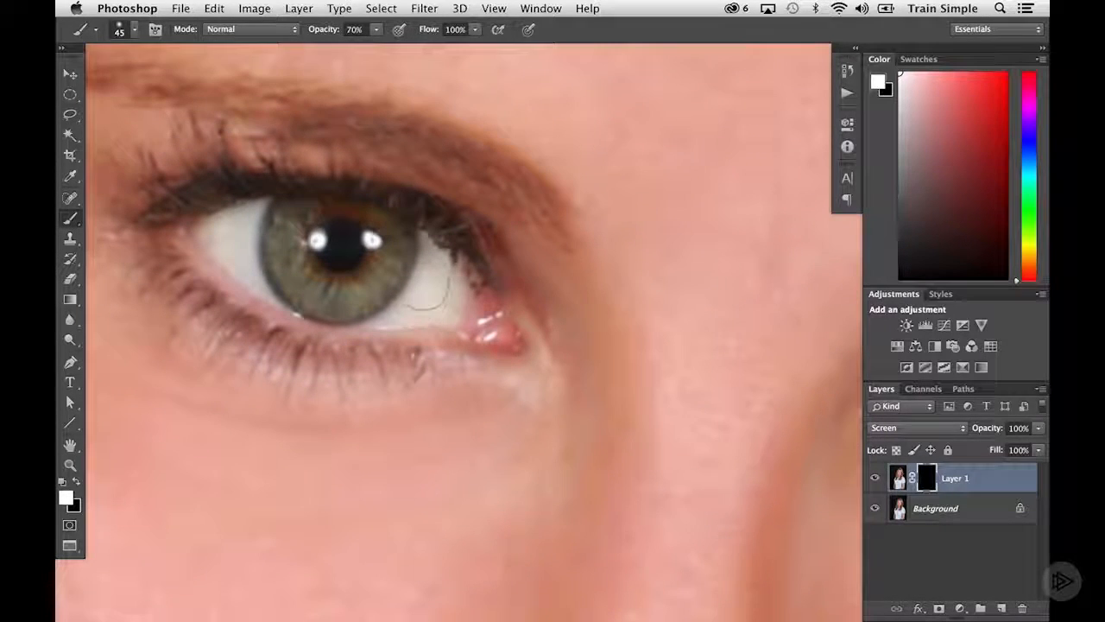
{"action": "key", "text": "bracketleft"}
{"action": "key", "text": "bracketleft"}
{"action": "key", "text": "bracketleft"}
{"action": "key", "text": "bracketleft"}
{"action": "key", "text": "bracketleft"}
{"action": "key", "text": "bracketleft"}
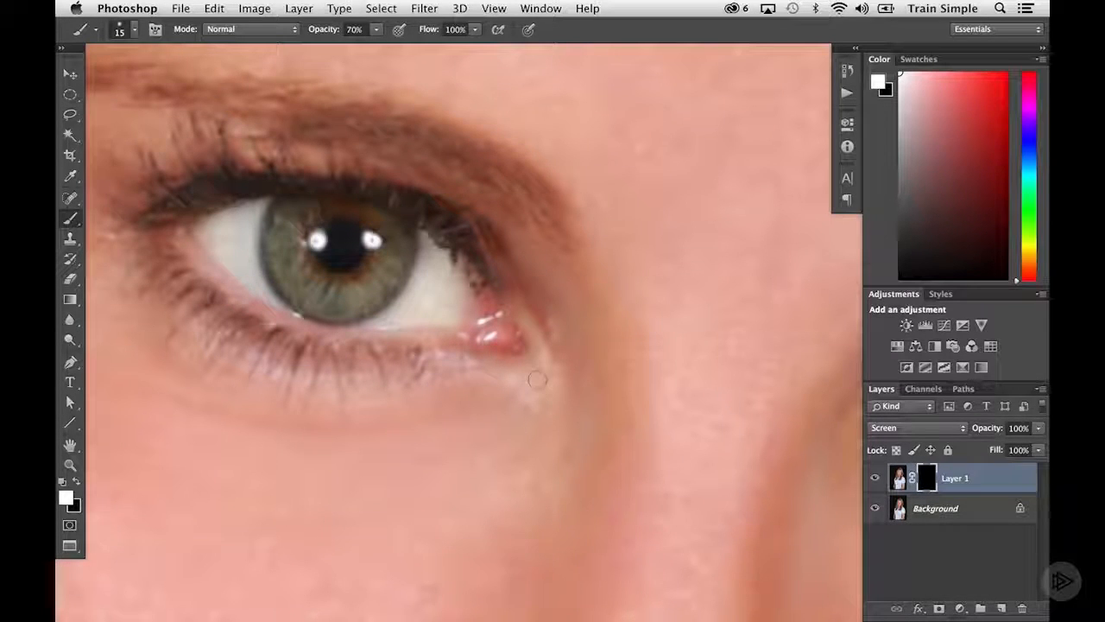
{"action": "mouse_move", "coordinate": [429, 242]}
{"action": "left_mouse_down"}
{"action": "mouse_move", "coordinate": [427, 285]}
{"action": "mouse_move", "coordinate": [401, 307]}
{"action": "mouse_move", "coordinate": [404, 321]}
{"action": "mouse_move", "coordinate": [449, 316]}
{"action": "mouse_move", "coordinate": [445, 259]}
{"action": "mouse_move", "coordinate": [429, 293]}
{"action": "mouse_move", "coordinate": [441, 299]}
{"action": "mouse_move", "coordinate": [444, 289]}
{"action": "mouse_move", "coordinate": [427, 305]}
{"action": "left_mouse_up"}
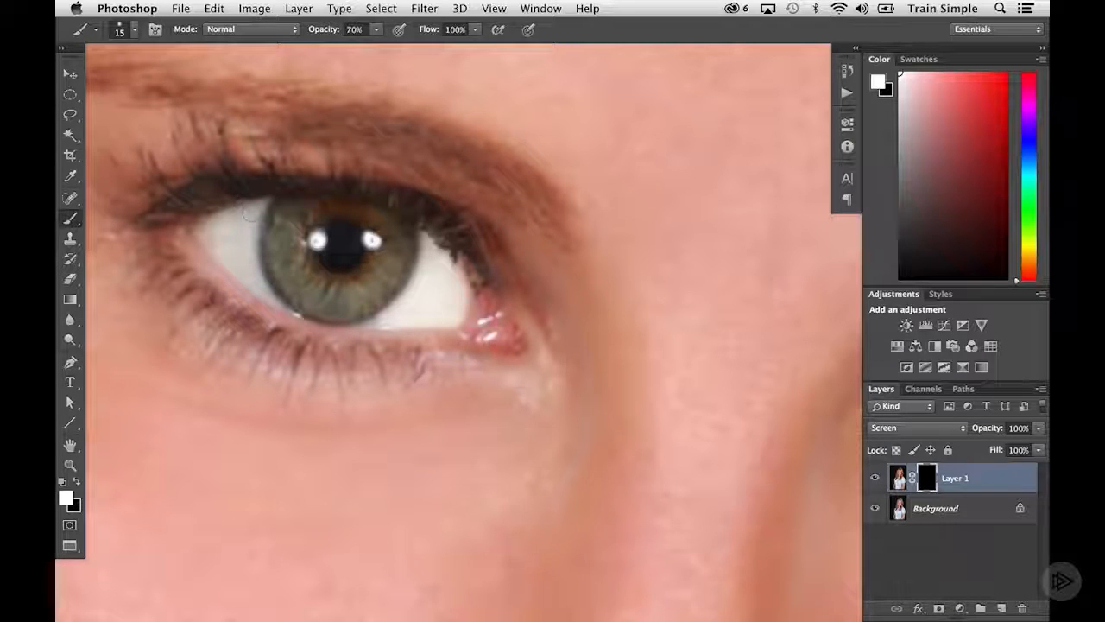
{"action": "mouse_move", "coordinate": [248, 214]}
{"action": "left_mouse_down"}
{"action": "mouse_move", "coordinate": [200, 233]}
{"action": "mouse_move", "coordinate": [249, 281]}
{"action": "mouse_move", "coordinate": [244, 218]}
{"action": "mouse_move", "coordinate": [227, 242]}
{"action": "left_mouse_up"}
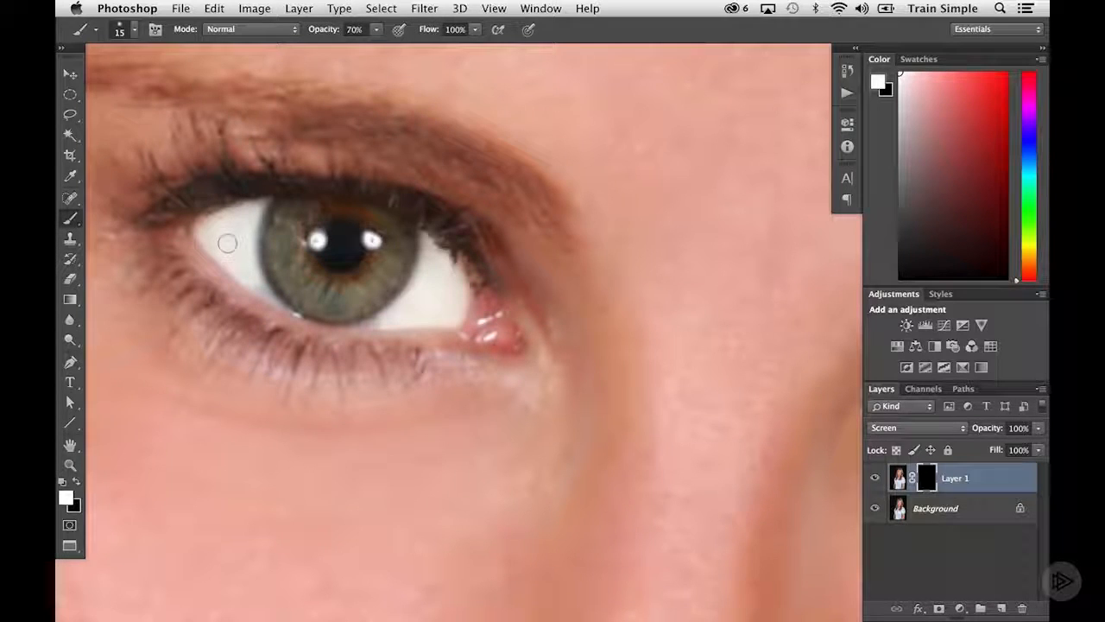
Reduce the brush to 8 px and paint the narrow lower edges of the eye white beside the iris
{"action": "key", "text": "bracketleft"}
{"action": "key", "text": "bracketleft"}
{"action": "key", "text": "bracketleft"}
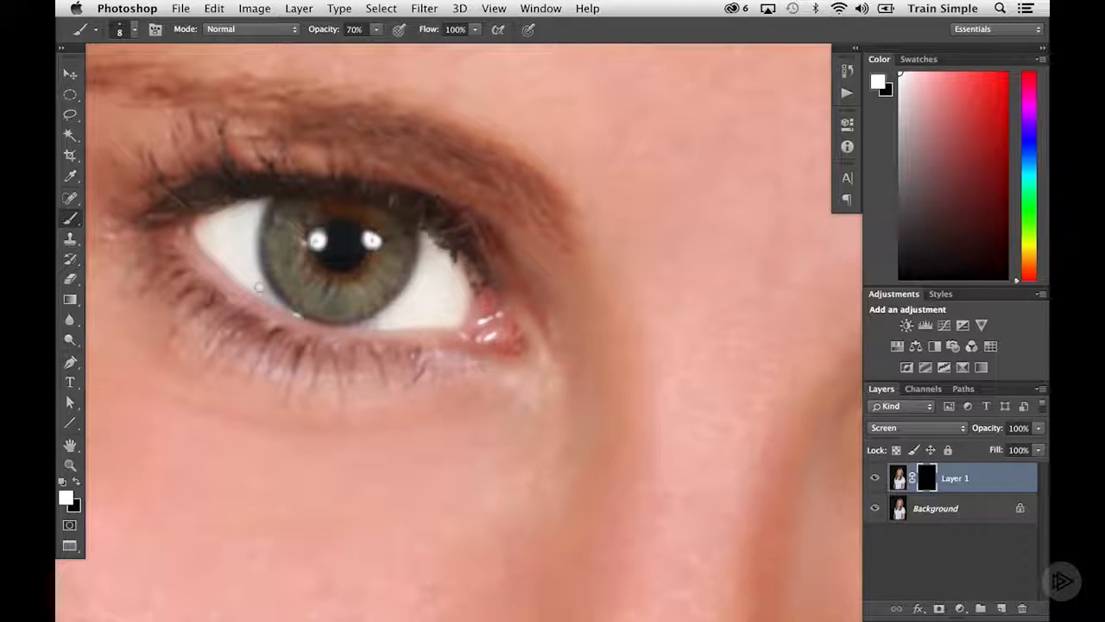
{"action": "left_click_drag", "start_coordinate": [259, 286], "coordinate": [270, 299]}
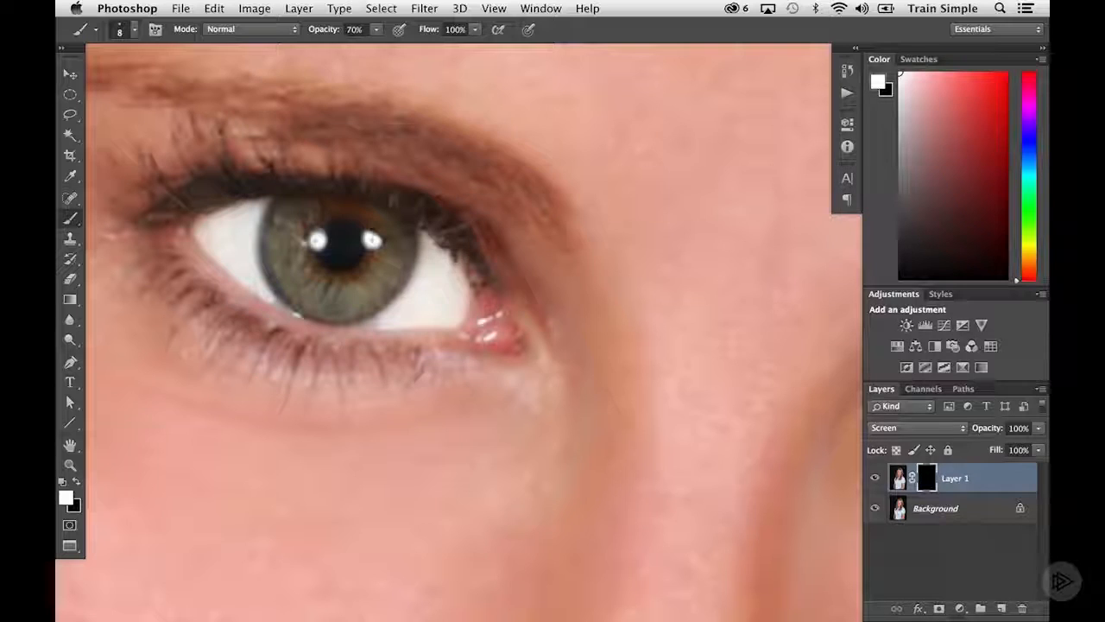
{"action": "left_click_drag", "start_coordinate": [367, 326], "coordinate": [381, 322]}
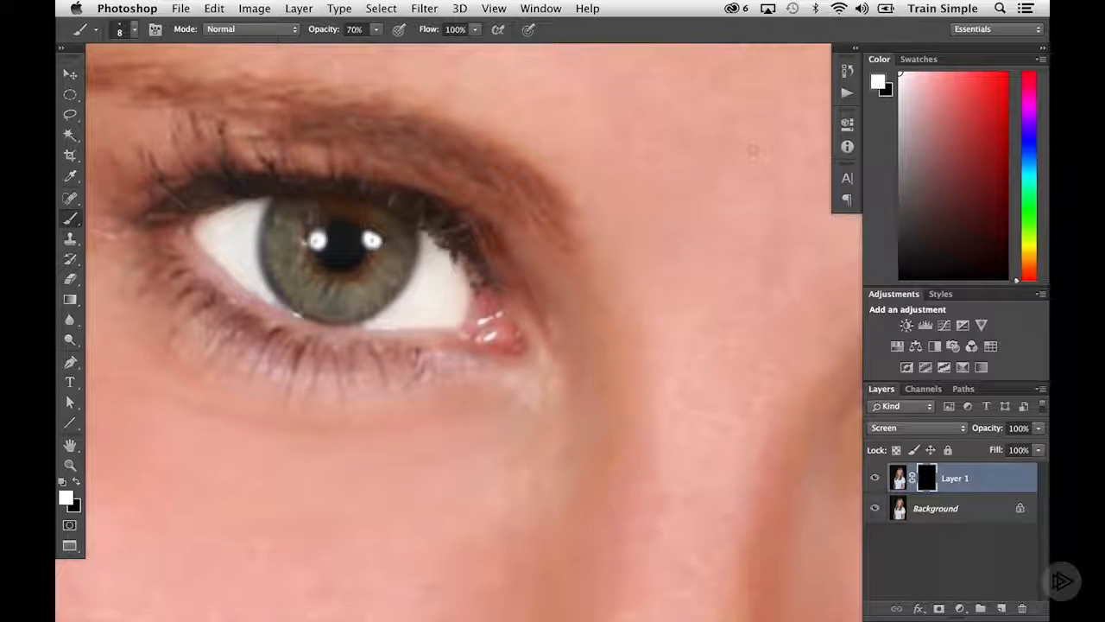
Step back in the history to before the last two edge strokes and repaint both spots beside the iris
{"action": "left_click", "coordinate": [847, 71]}
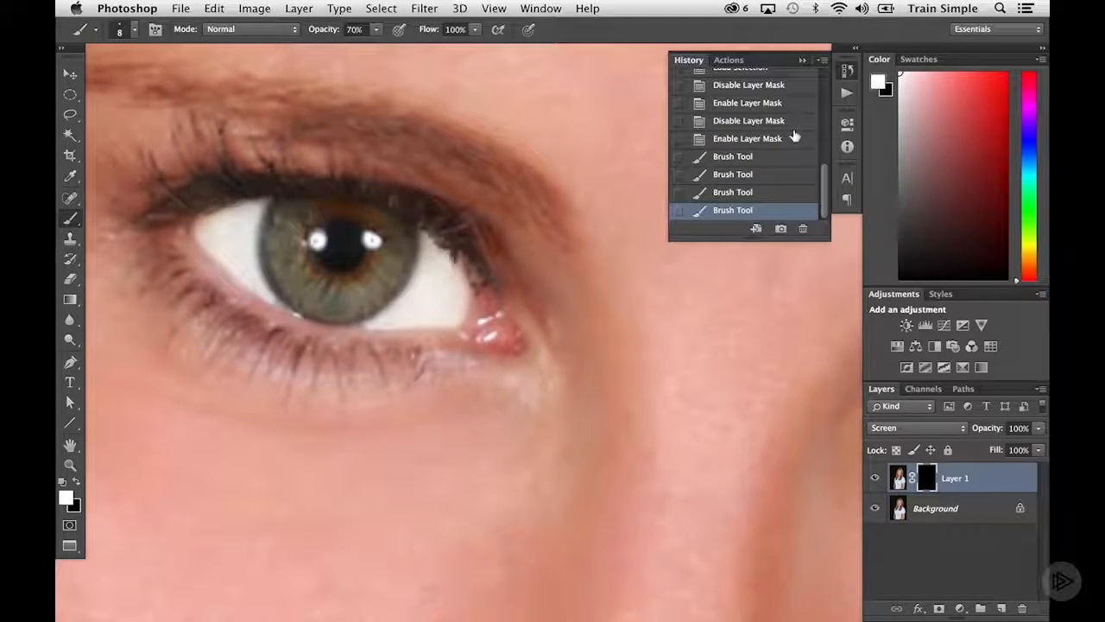
{"action": "left_click", "coordinate": [741, 175]}
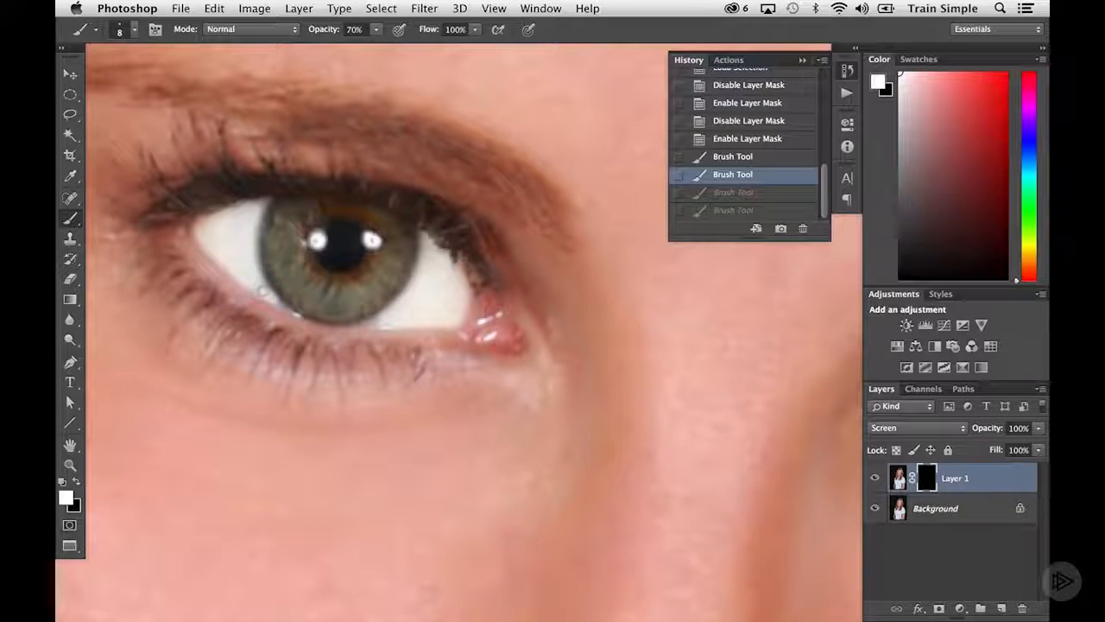
{"action": "left_click", "coordinate": [259, 288]}
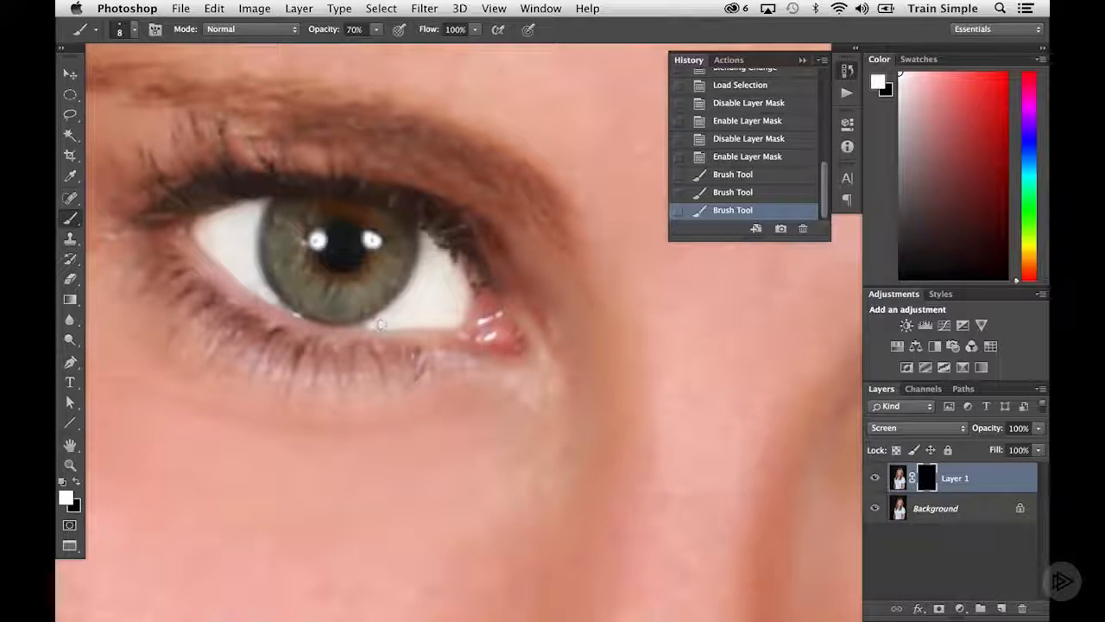
{"action": "left_click", "coordinate": [381, 324]}
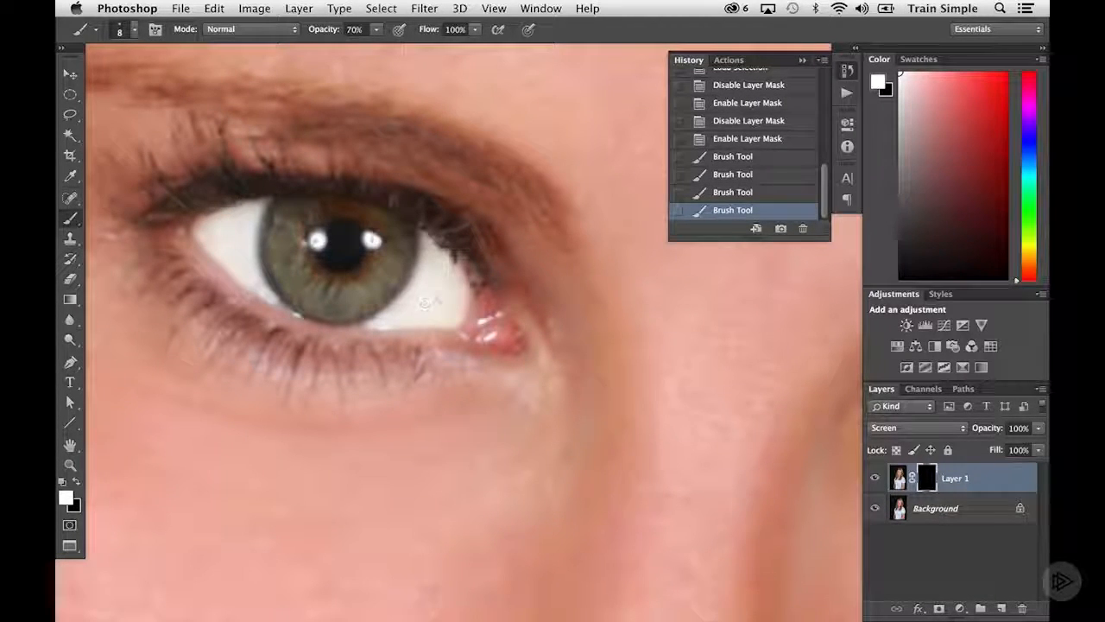
Paint the mask along the edges and corners of the eye white in the portrait's right-hand eye with the 8 px brush
{"action": "left_click_drag", "start_coordinate": [757, 386], "coordinate": [164, 387]}
{"action": "mouse_move", "coordinate": [769, 386]}
{"action": "left_mouse_down"}
{"action": "mouse_move", "coordinate": [427, 385]}
{"action": "mouse_move", "coordinate": [758, 361]}
{"action": "left_mouse_up"}
{"action": "left_click_drag", "start_coordinate": [489, 417], "coordinate": [591, 395]}
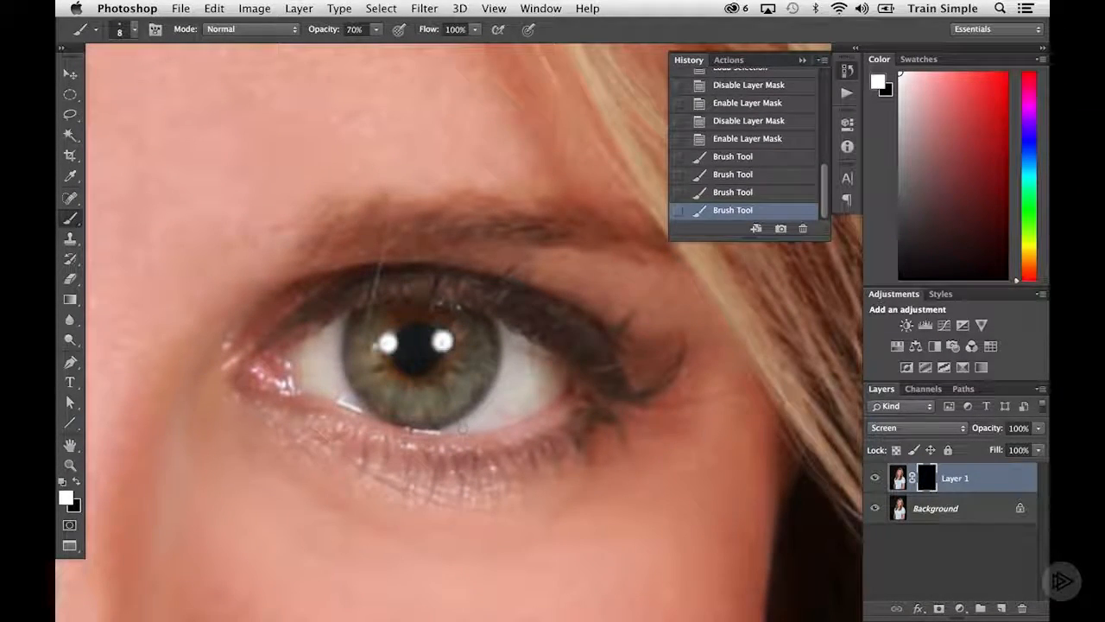
{"action": "left_click_drag", "start_coordinate": [456, 432], "coordinate": [497, 394]}
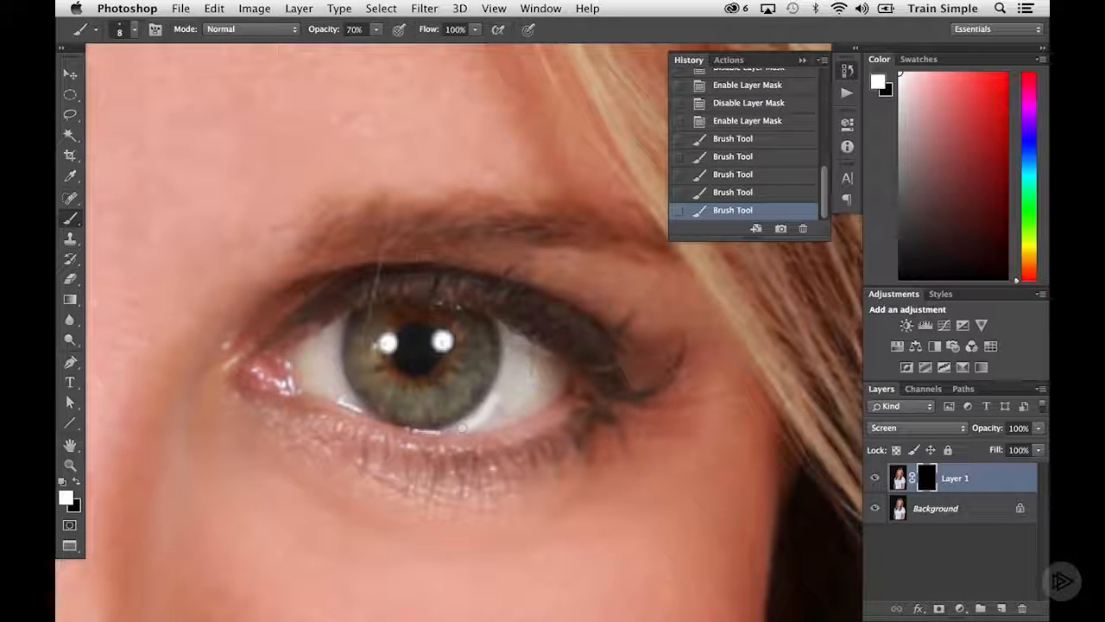
{"action": "left_click", "coordinate": [493, 421]}
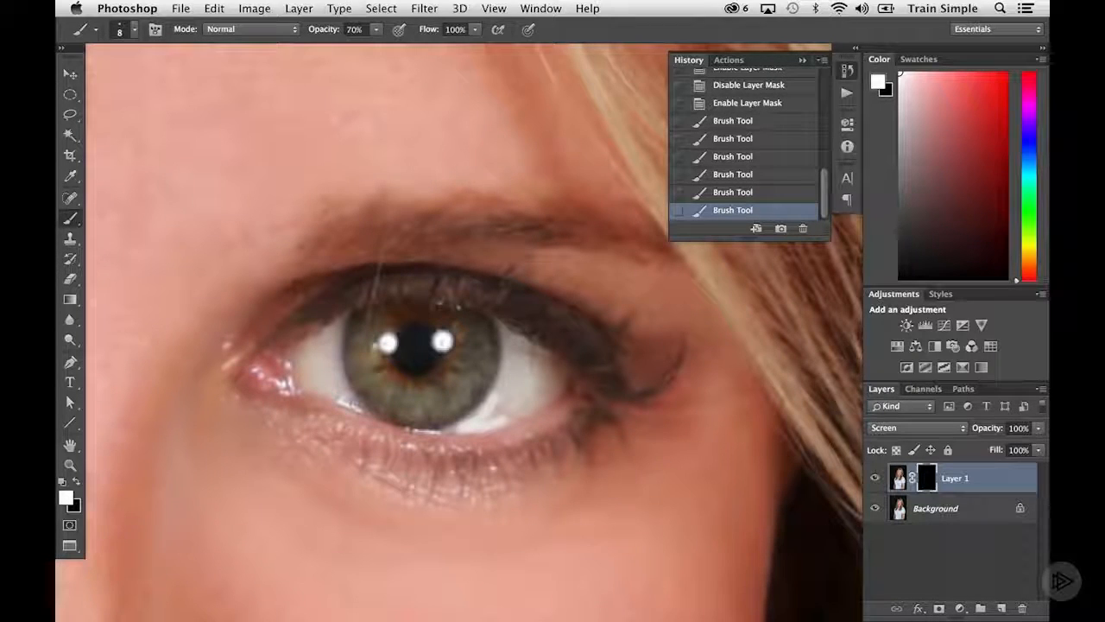
{"action": "left_click", "coordinate": [338, 393]}
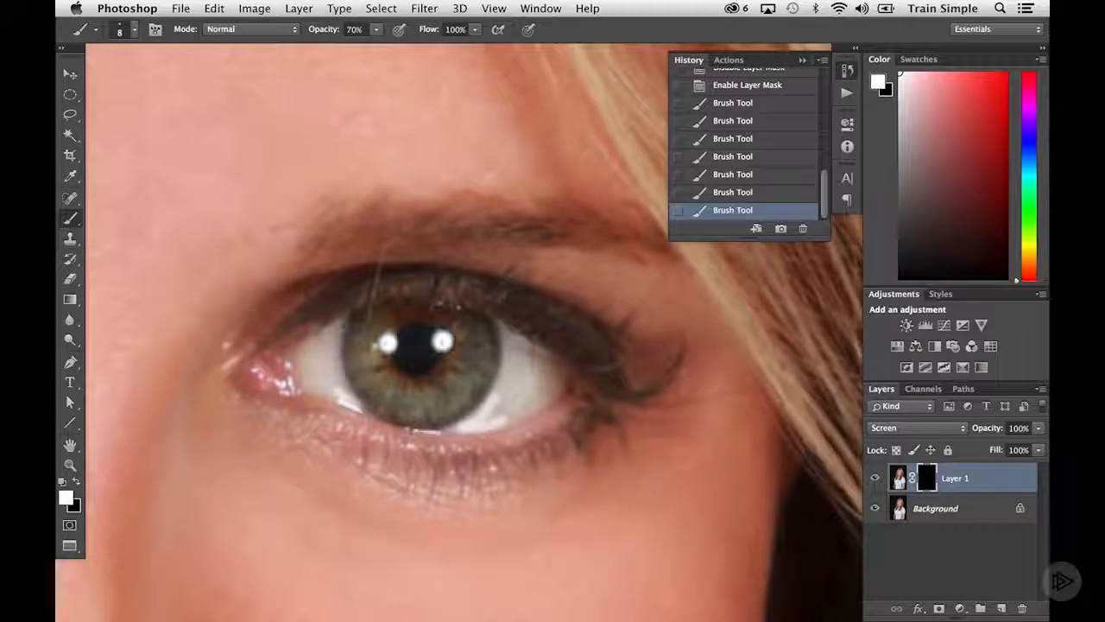
{"action": "left_click", "coordinate": [326, 339]}
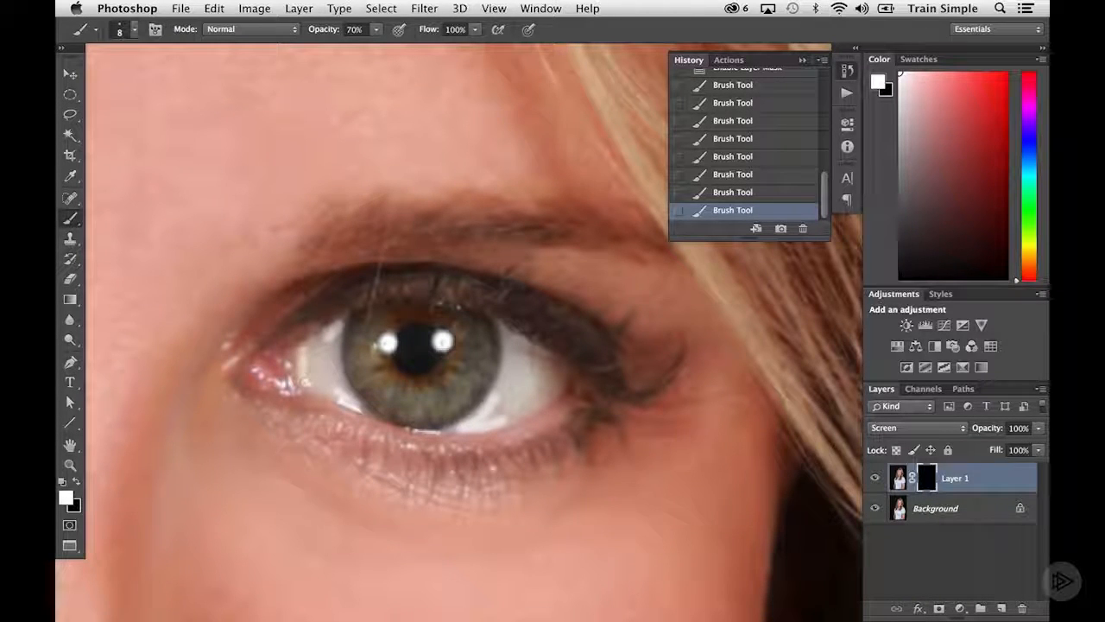
{"action": "left_click", "coordinate": [304, 370]}
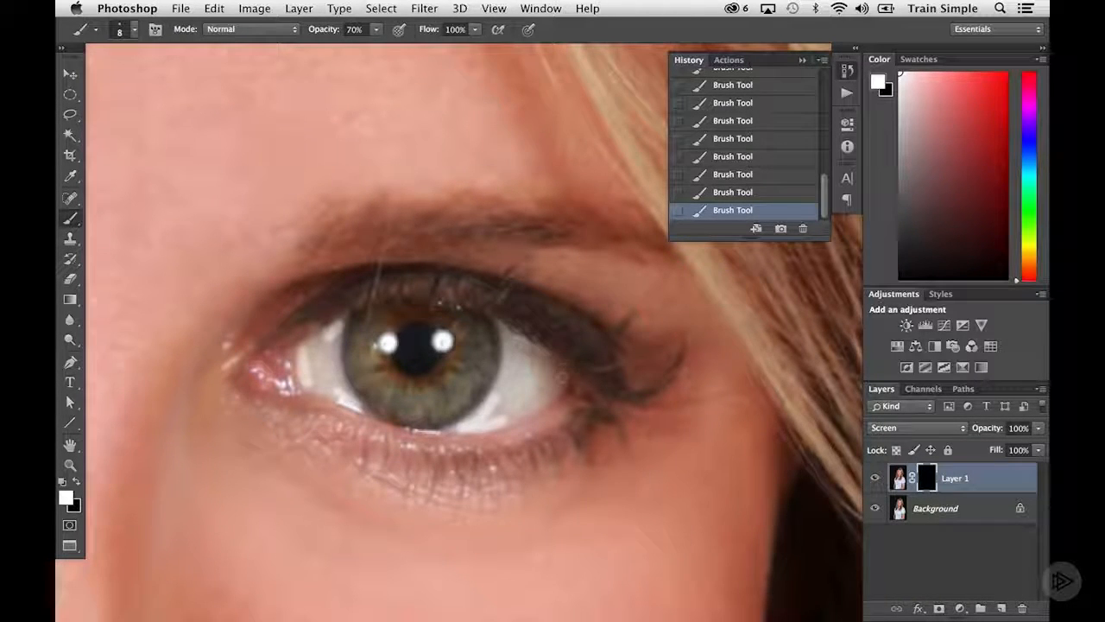
{"action": "mouse_move", "coordinate": [562, 378]}
{"action": "left_mouse_down"}
{"action": "mouse_move", "coordinate": [556, 390]}
{"action": "mouse_move", "coordinate": [560, 382]}
{"action": "left_mouse_up"}
{"action": "left_click_drag", "start_coordinate": [505, 332], "coordinate": [511, 343]}
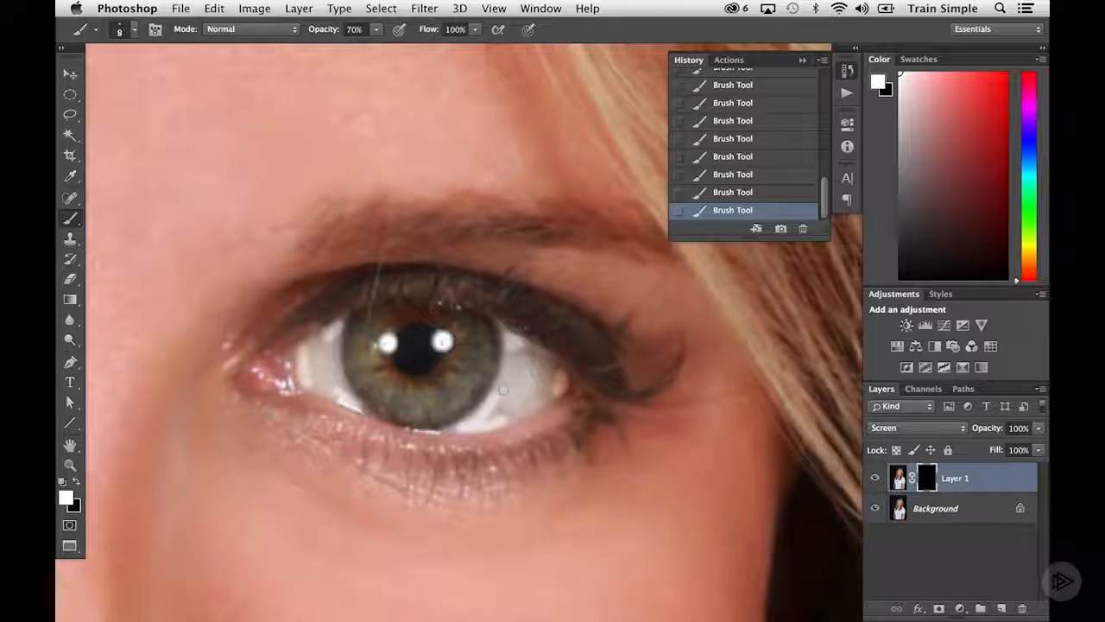
Enlarge the brush to 20 px and fill in the remaining white areas on both sides of the right-hand iris
{"action": "key", "text": "bracketright"}
{"action": "key", "text": "bracketright"}
{"action": "key", "text": "bracketright"}
{"action": "mouse_move", "coordinate": [495, 414]}
{"action": "left_mouse_down"}
{"action": "mouse_move", "coordinate": [513, 362]}
{"action": "mouse_move", "coordinate": [543, 386]}
{"action": "mouse_move", "coordinate": [486, 417]}
{"action": "mouse_move", "coordinate": [528, 398]}
{"action": "left_mouse_up"}
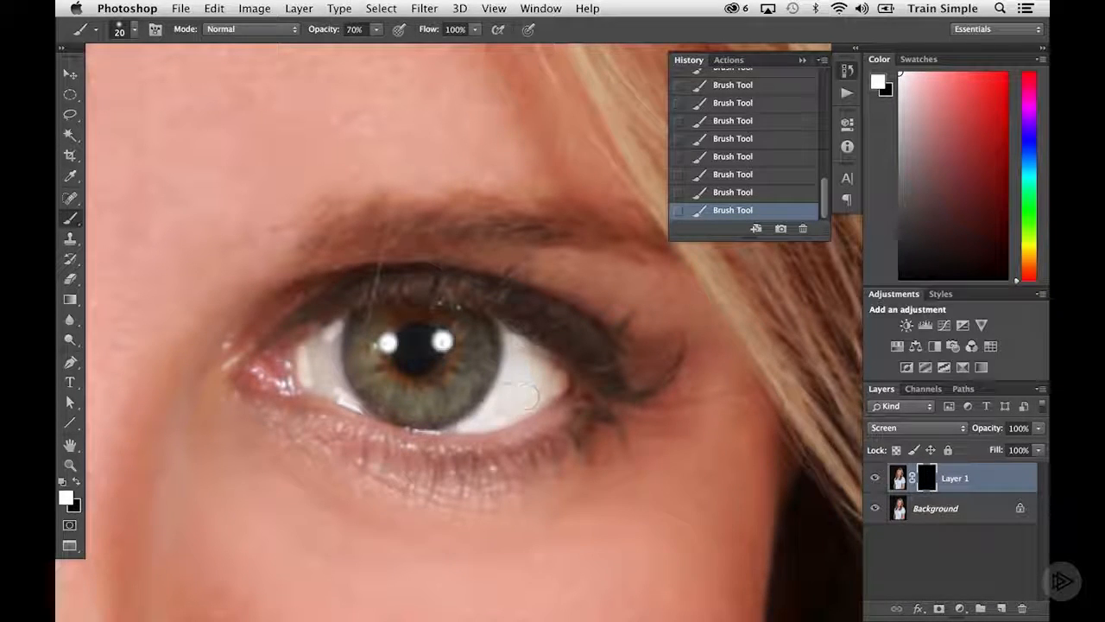
{"action": "mouse_move", "coordinate": [309, 380]}
{"action": "left_mouse_down"}
{"action": "mouse_move", "coordinate": [318, 356]}
{"action": "mouse_move", "coordinate": [327, 387]}
{"action": "mouse_move", "coordinate": [314, 380]}
{"action": "mouse_move", "coordinate": [320, 344]}
{"action": "mouse_move", "coordinate": [332, 395]}
{"action": "mouse_move", "coordinate": [318, 374]}
{"action": "left_mouse_up"}
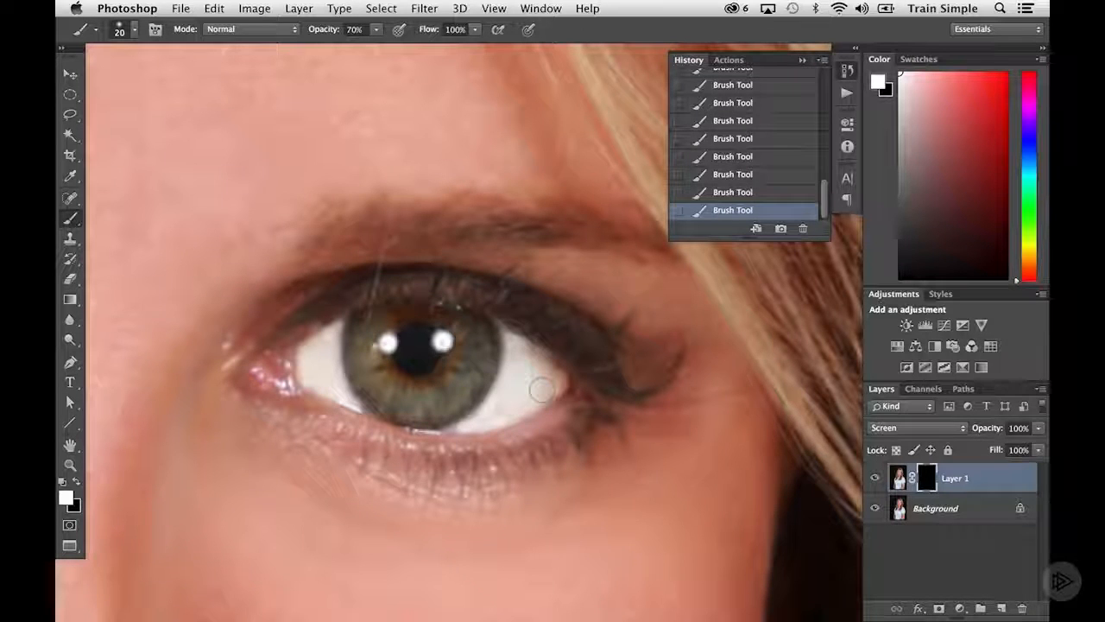
Switch the foreground color to black and reduce the brush to 10 px for correcting the mask
{"action": "key", "text": "x"}
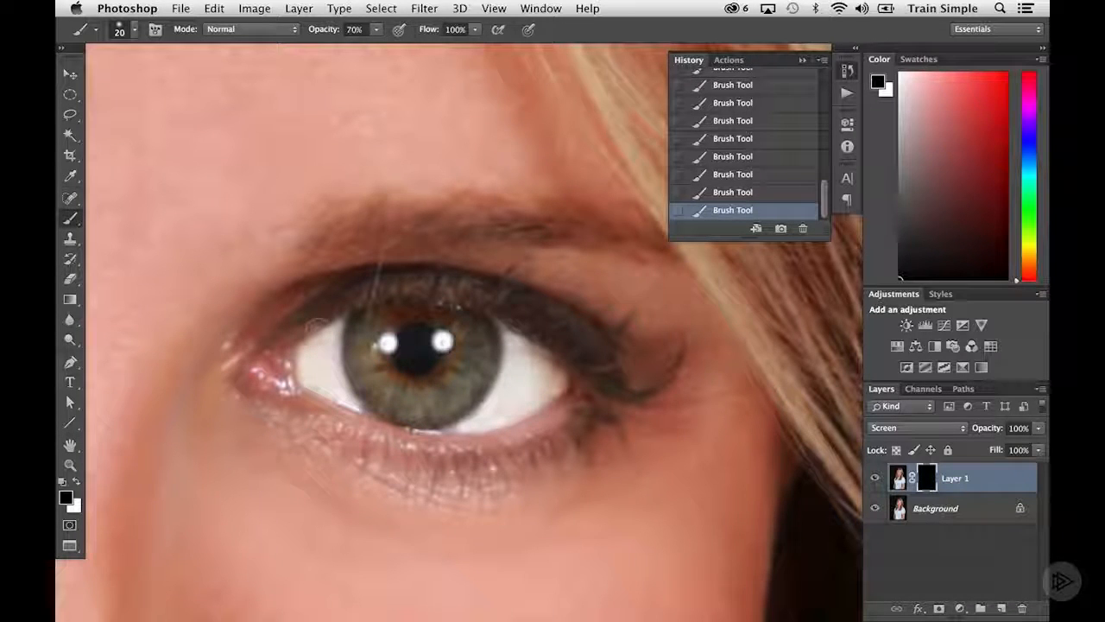
{"action": "key", "text": "bracketleft"}
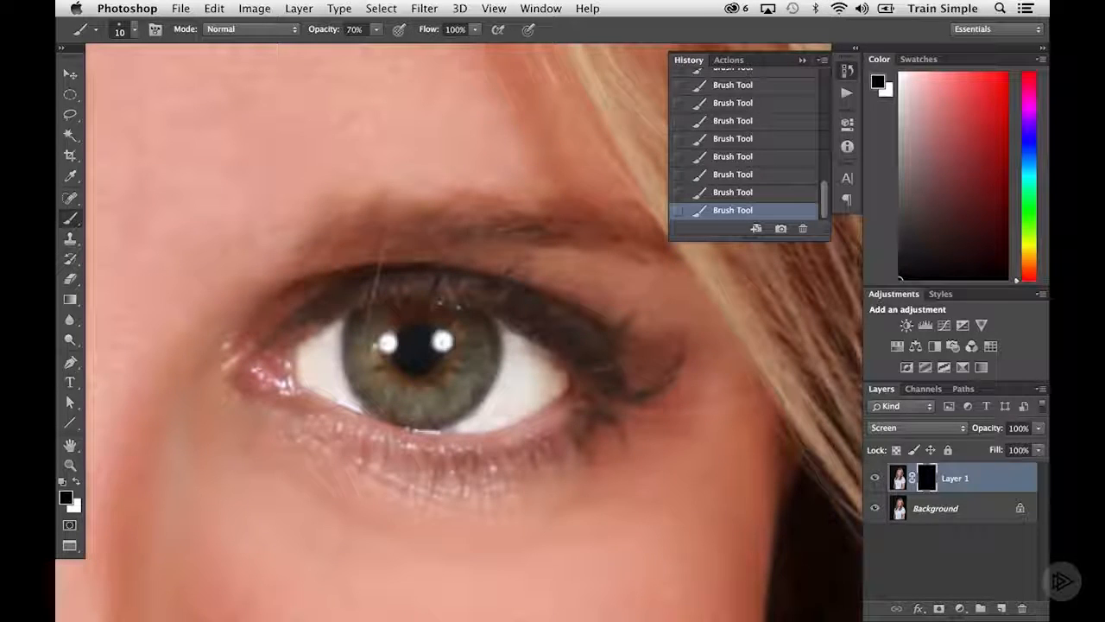
Lower Layer 1's opacity to 24%, switch the foreground color back to white and deselect the layer
{"action": "left_click", "coordinate": [382, 361], "text": "alt+super"}
{"action": "left_click", "coordinate": [382, 361], "text": "alt+super"}
{"action": "left_click", "coordinate": [382, 361], "text": "alt+super"}
{"action": "left_click", "coordinate": [382, 361], "text": "alt+super"}
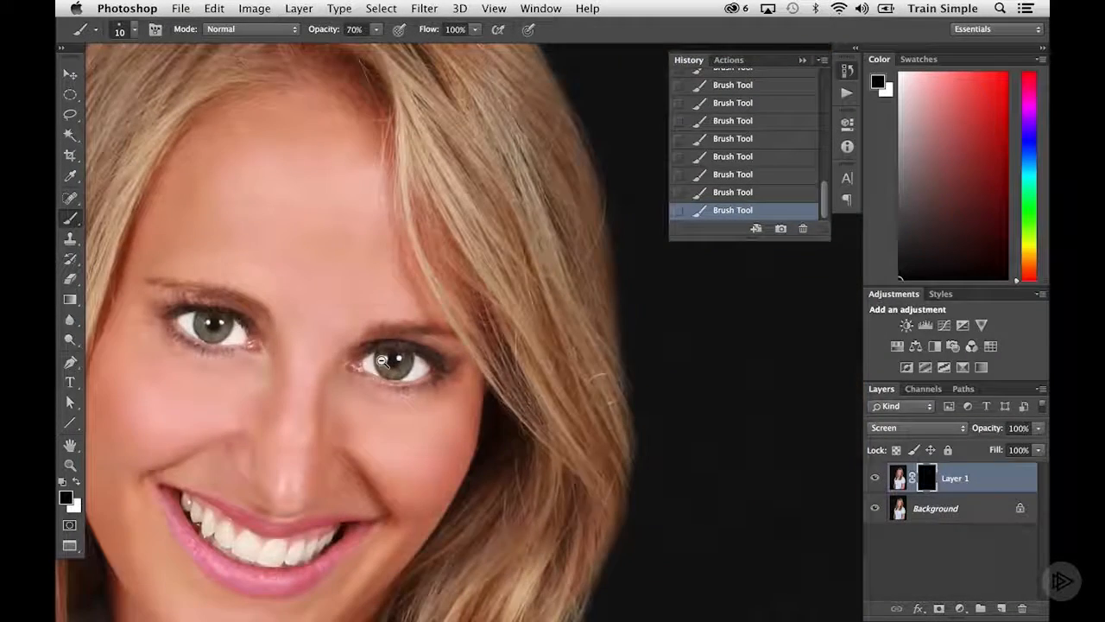
{"action": "left_click_drag", "start_coordinate": [301, 360], "coordinate": [466, 366]}
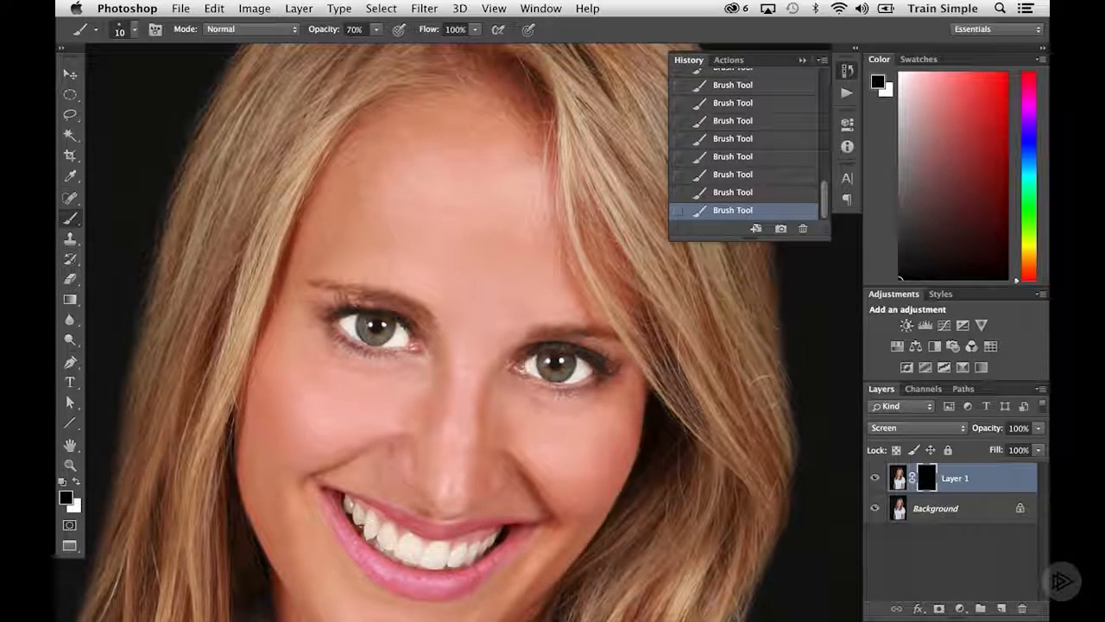
{"action": "left_click", "coordinate": [1038, 428]}
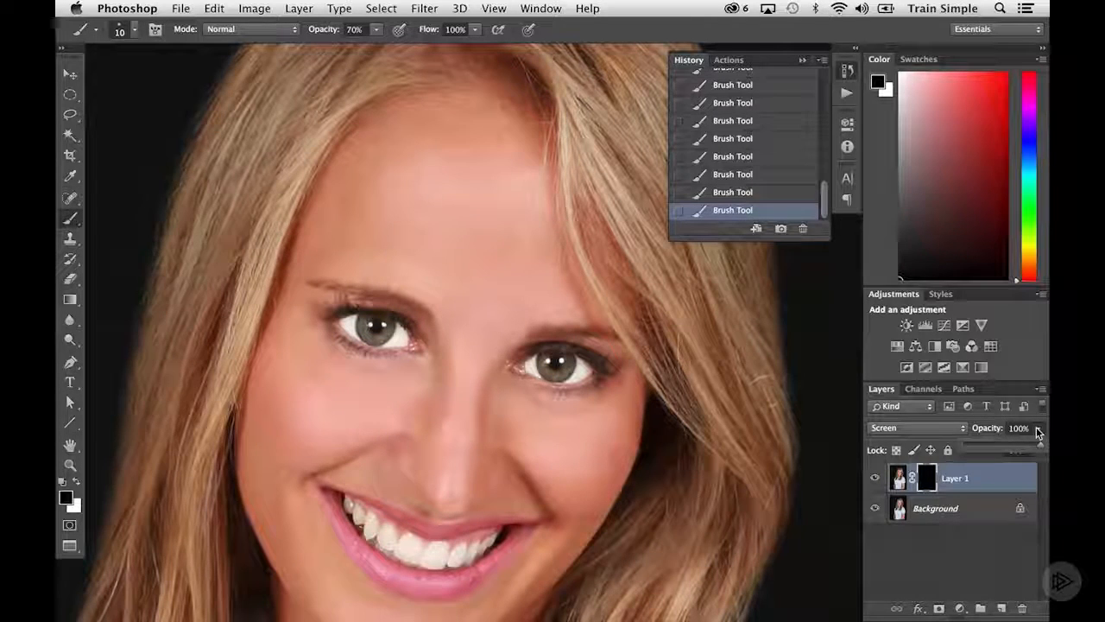
{"action": "left_click_drag", "start_coordinate": [1039, 441], "coordinate": [982, 451]}
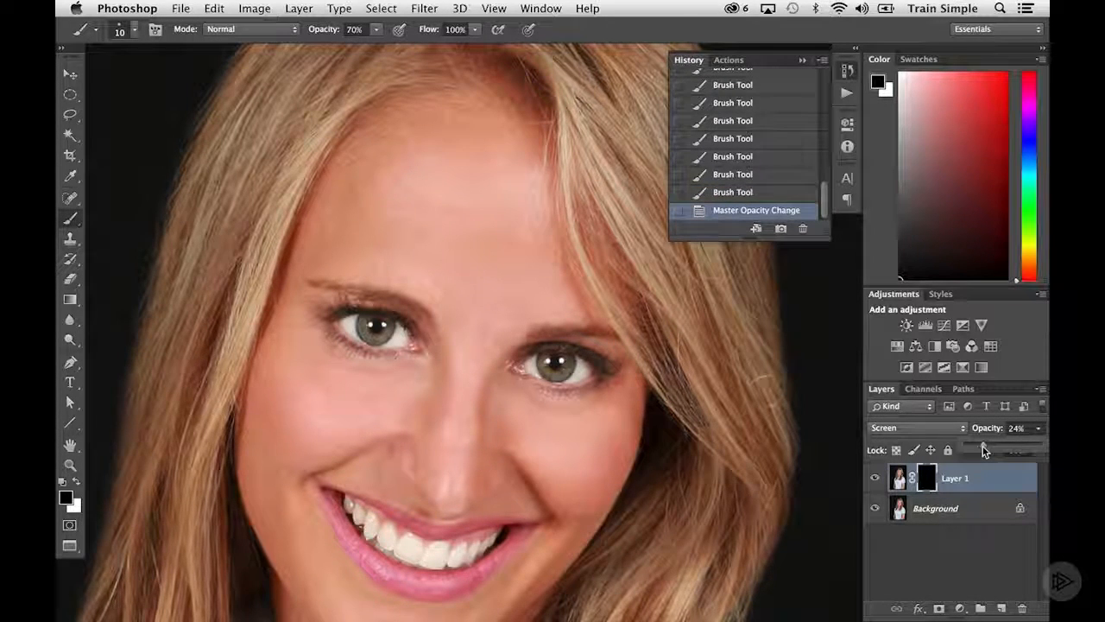
{"action": "key", "text": "x"}
{"action": "left_click", "coordinate": [949, 552]}
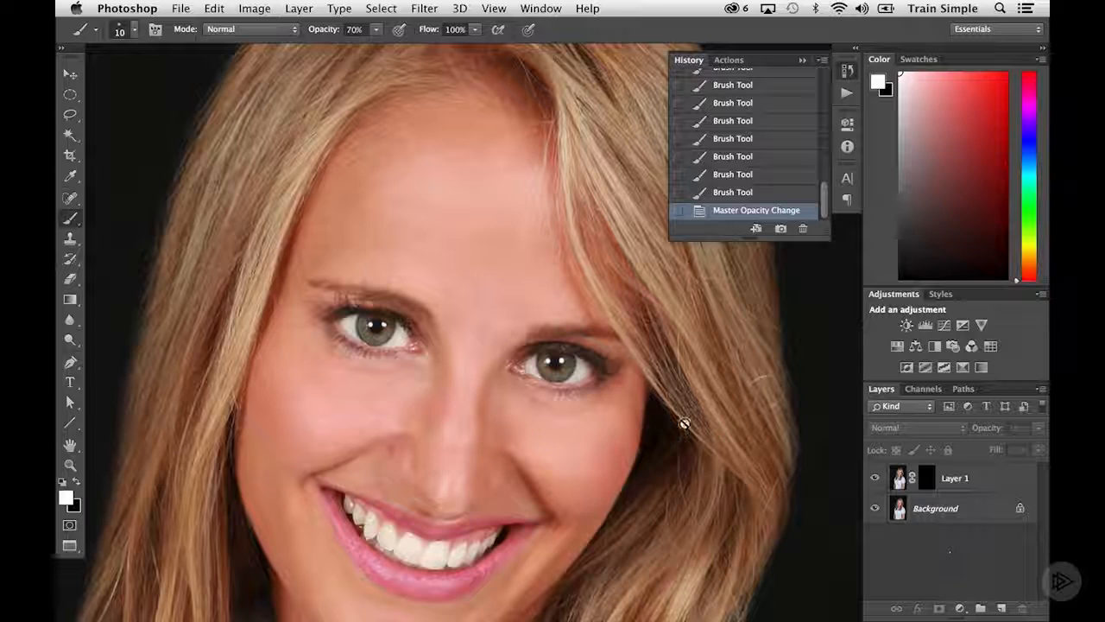
Toggle Layer 1's visibility to compare the portrait's eyes with and without the whitening
{"action": "left_click", "coordinate": [555, 380], "text": "alt"}
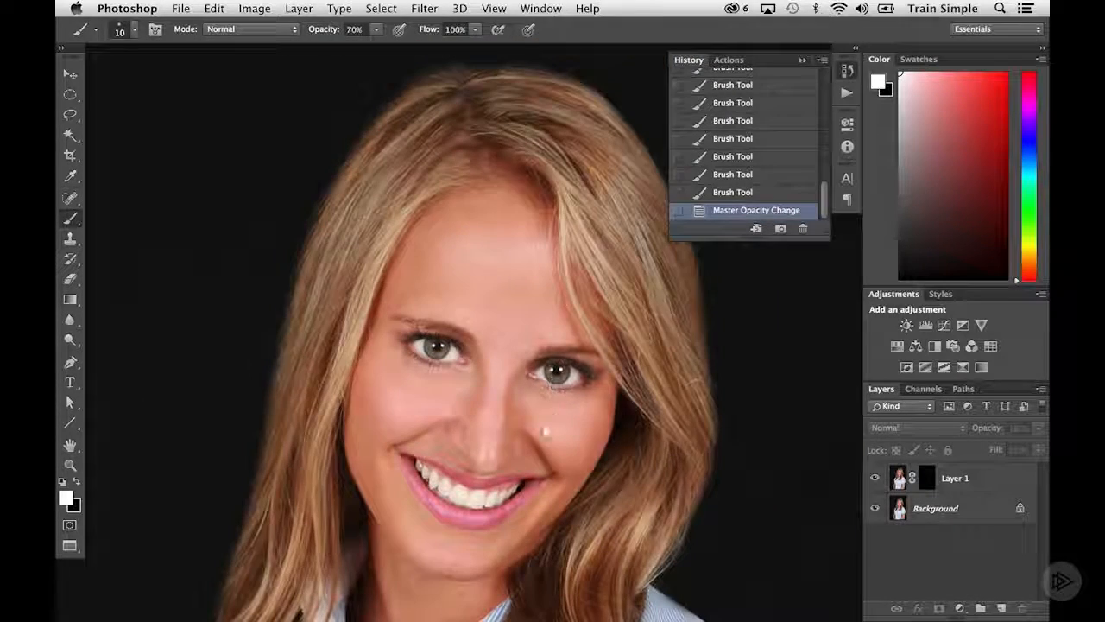
{"action": "scroll", "coordinate": [525, 328], "scroll_direction": "down", "scroll_amount": 5}
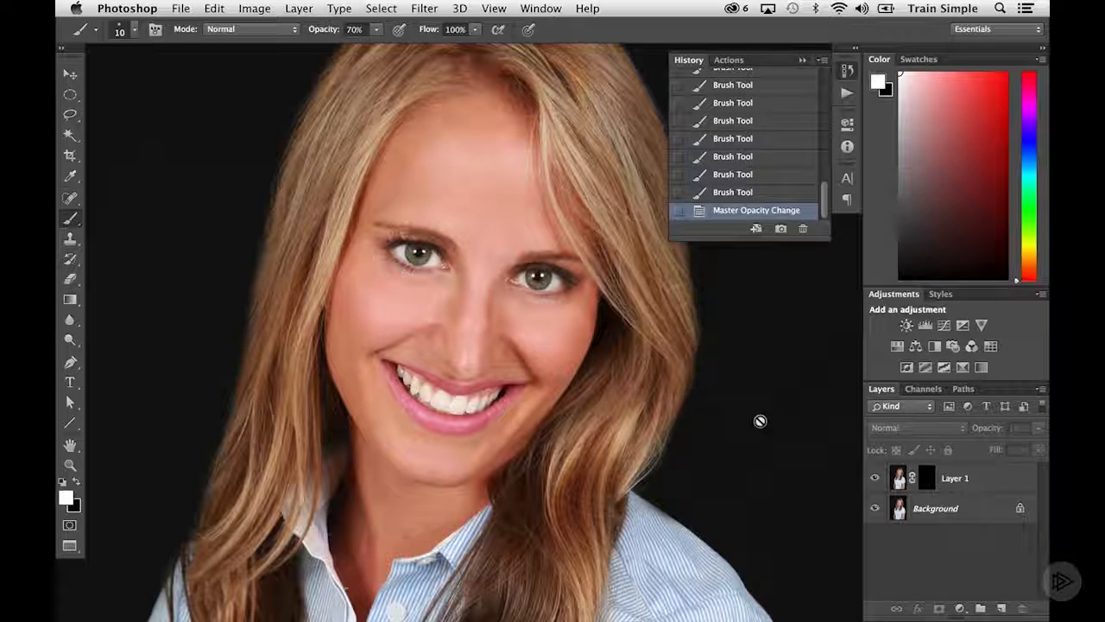
{"action": "left_click", "coordinate": [873, 477]}
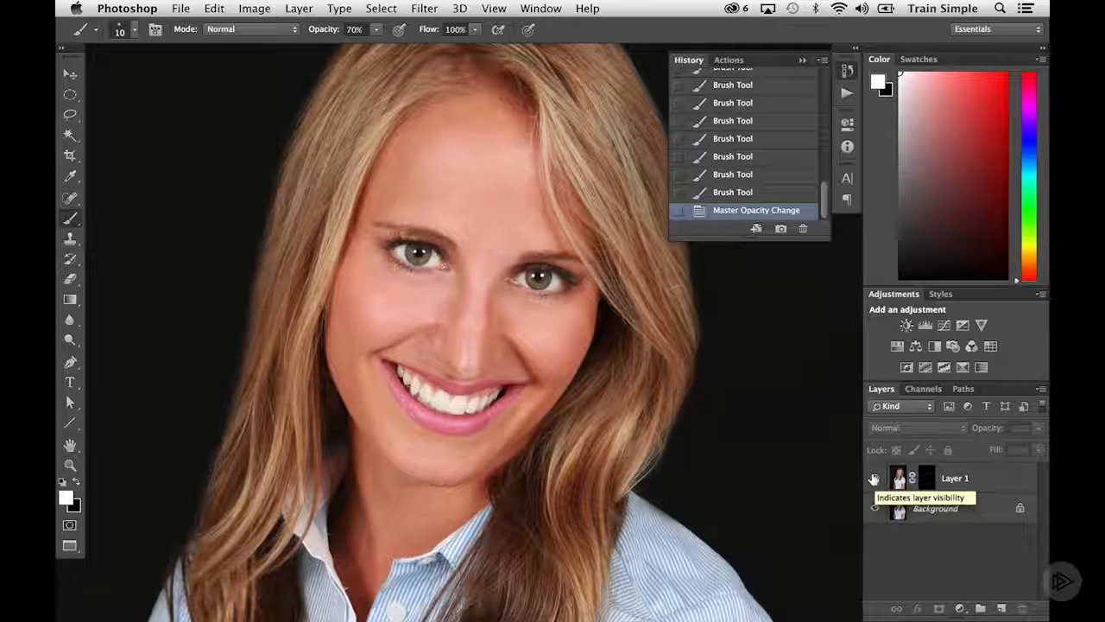